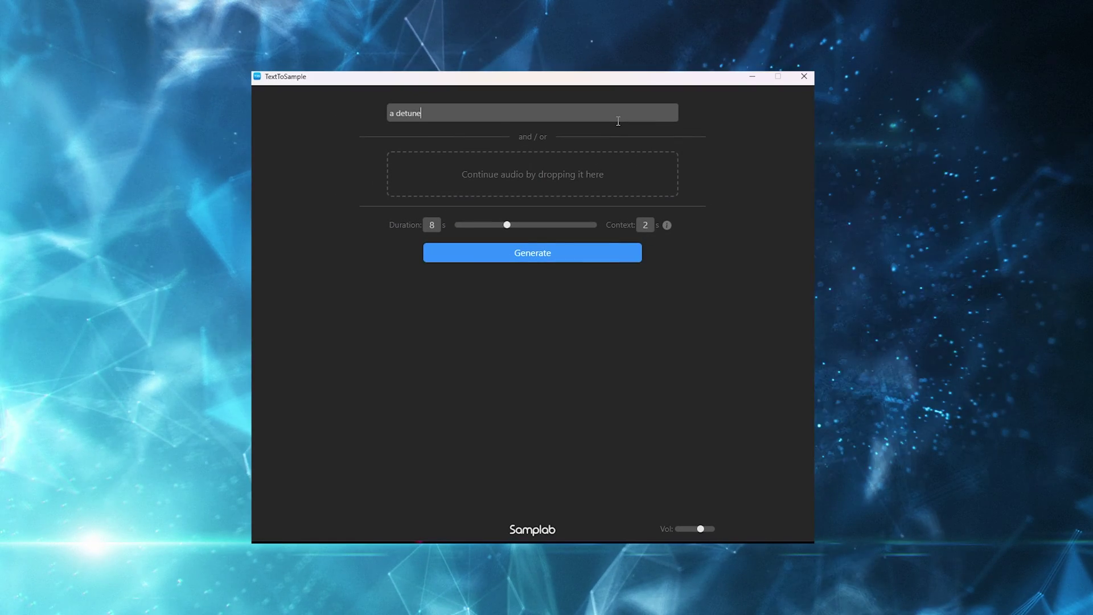
Generate a sample from the prompt "a detuned piano playing a melody in a minor key" and play the result.
text(o playing a melody in)
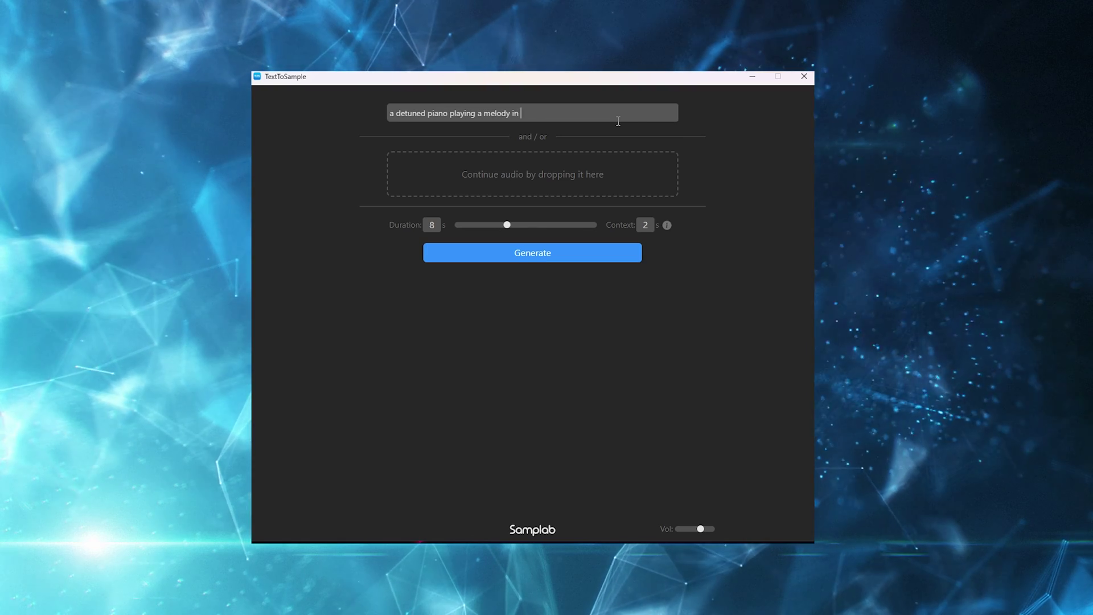
text( a minor key)
key(Return)
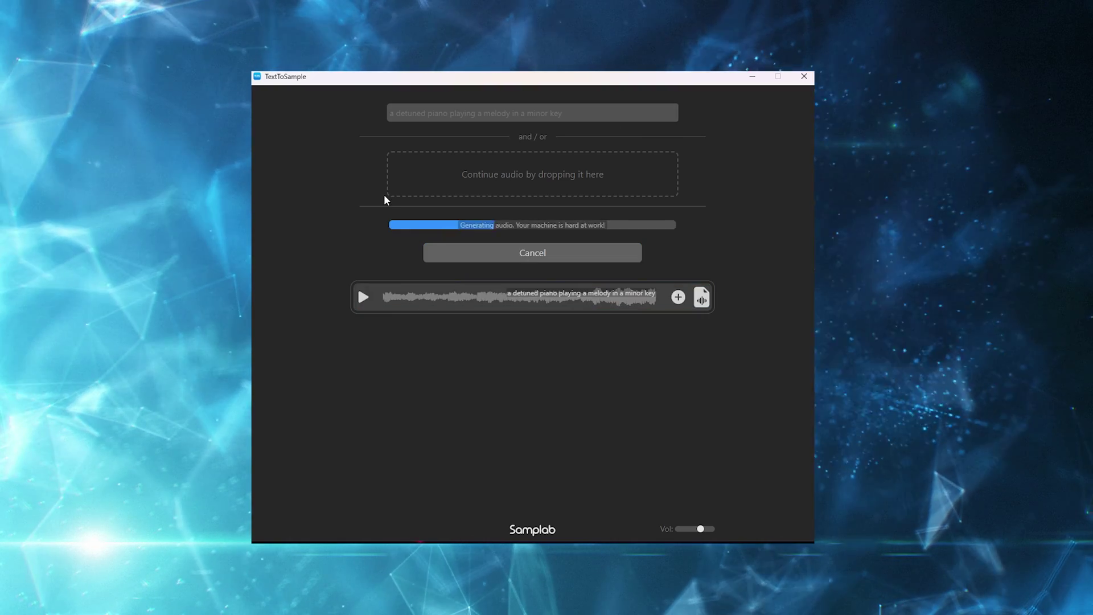
click(363, 297)
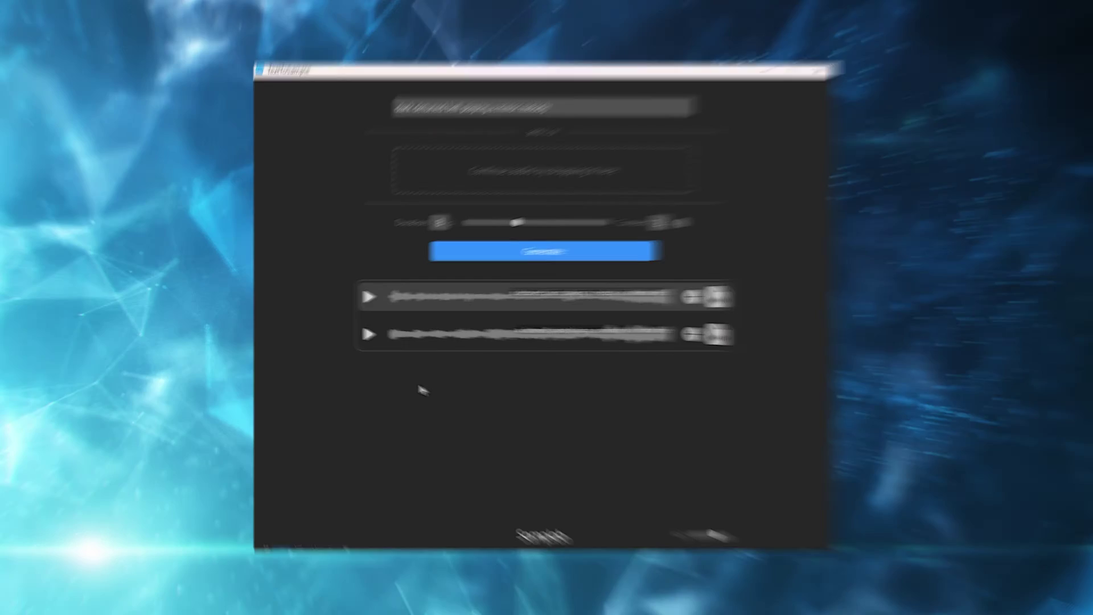
Use the first listed piano sample as the audio to continue and generate with the prompt "dark detuned bell playing a minor melody".
click(678, 298)
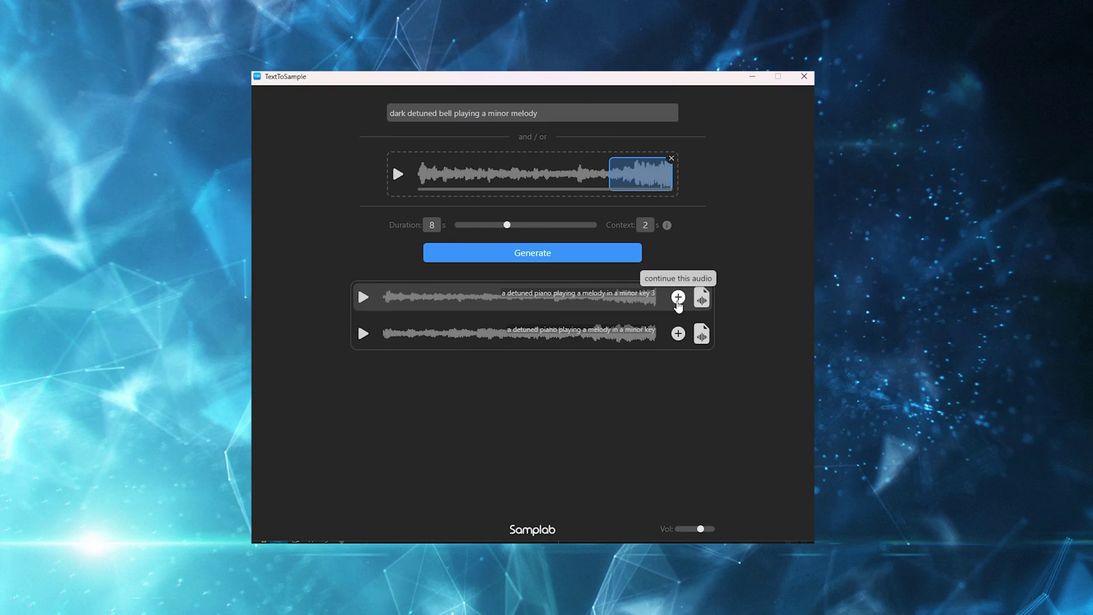
click(533, 255)
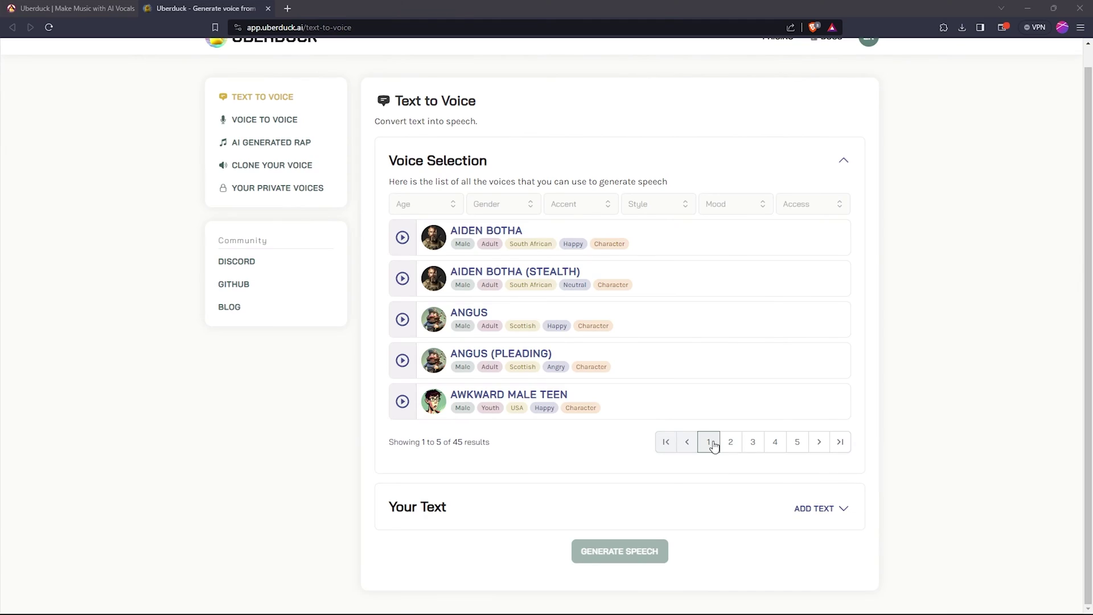
Switch to Uberduck and browse the pages of the Text to Voice voice list.
click(713, 446)
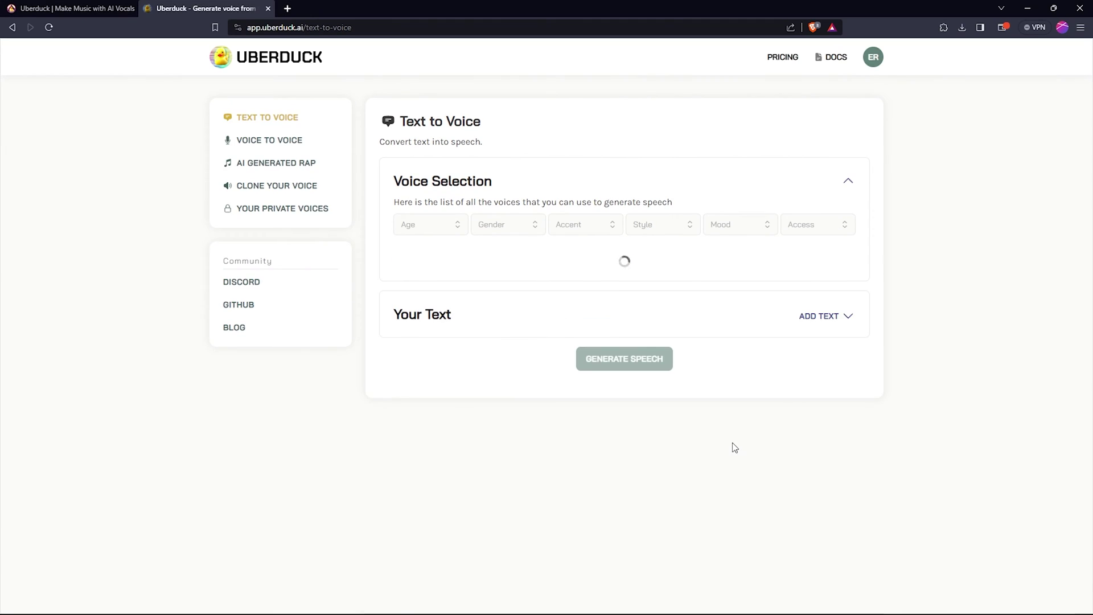
click(753, 462)
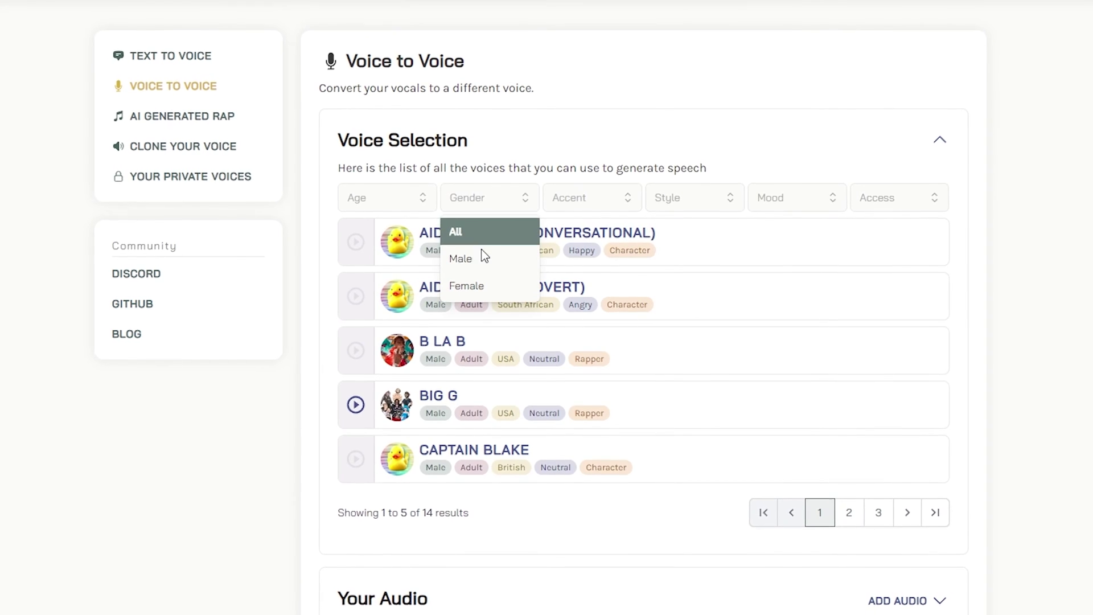
Filter the Voice to Voice list to Male voices with a USA accent and Rapper style.
click(481, 257)
click(568, 205)
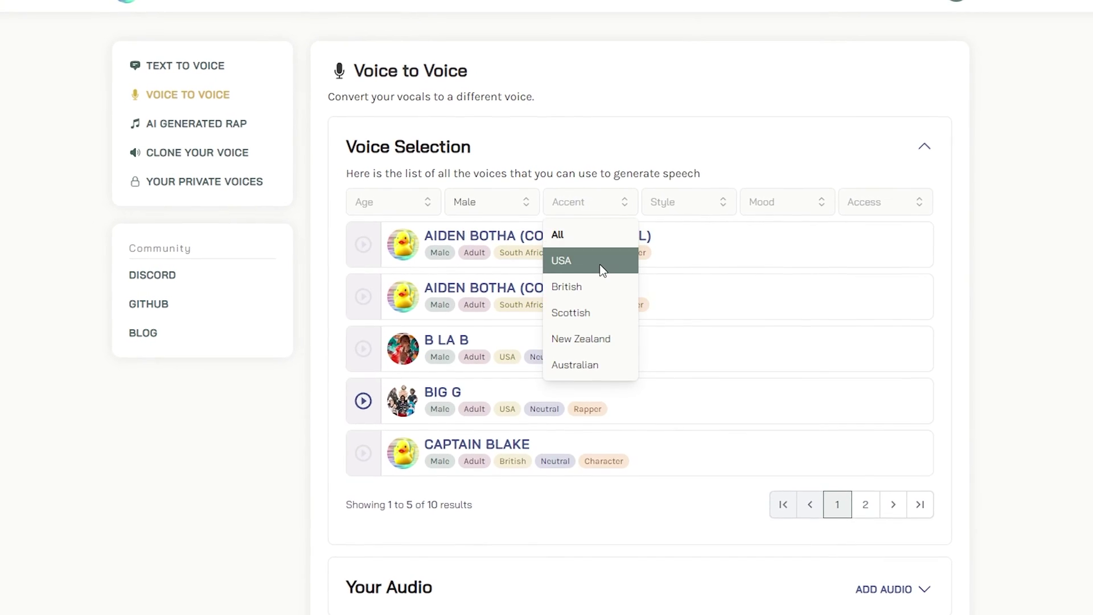
click(600, 266)
click(689, 202)
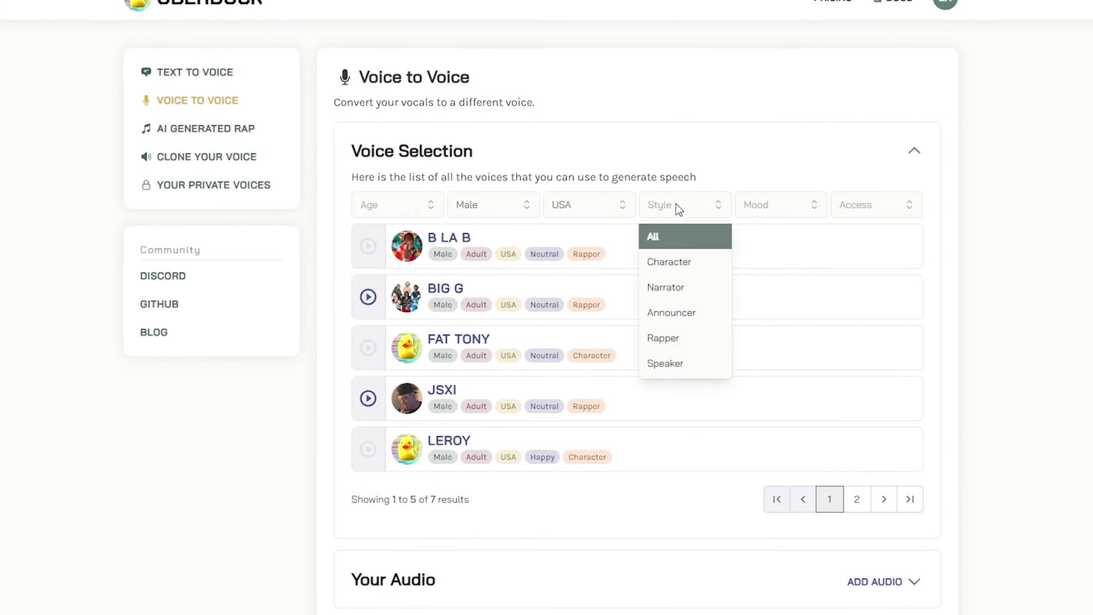
click(680, 338)
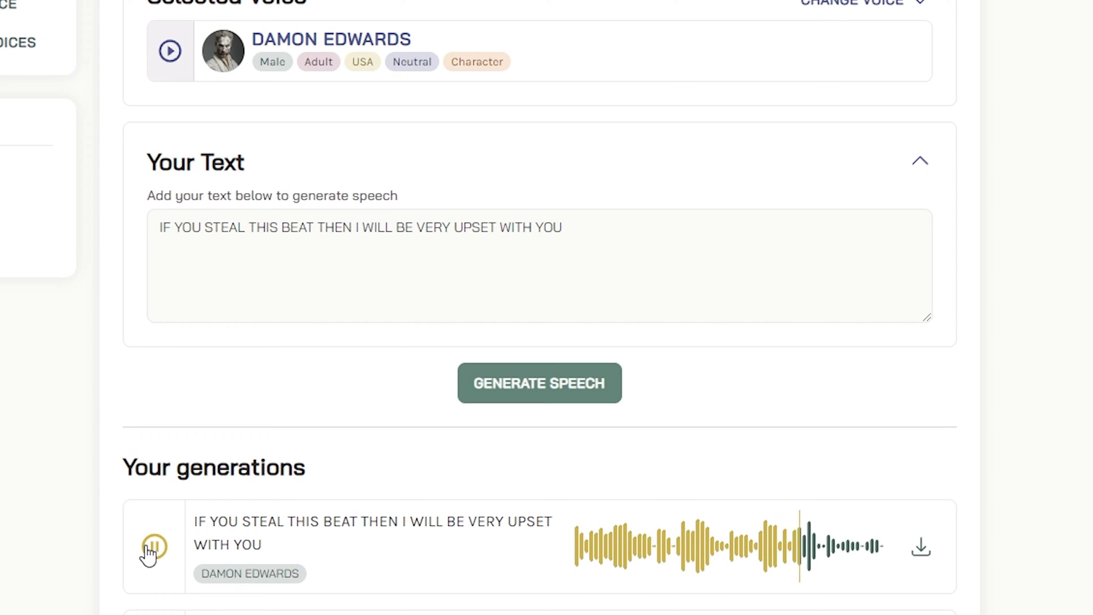
Listen to the generated speech clip "IF YOU STEAL THIS BEAT THEN I WILL BE VERY UPSET WITH YOU".
click(155, 547)
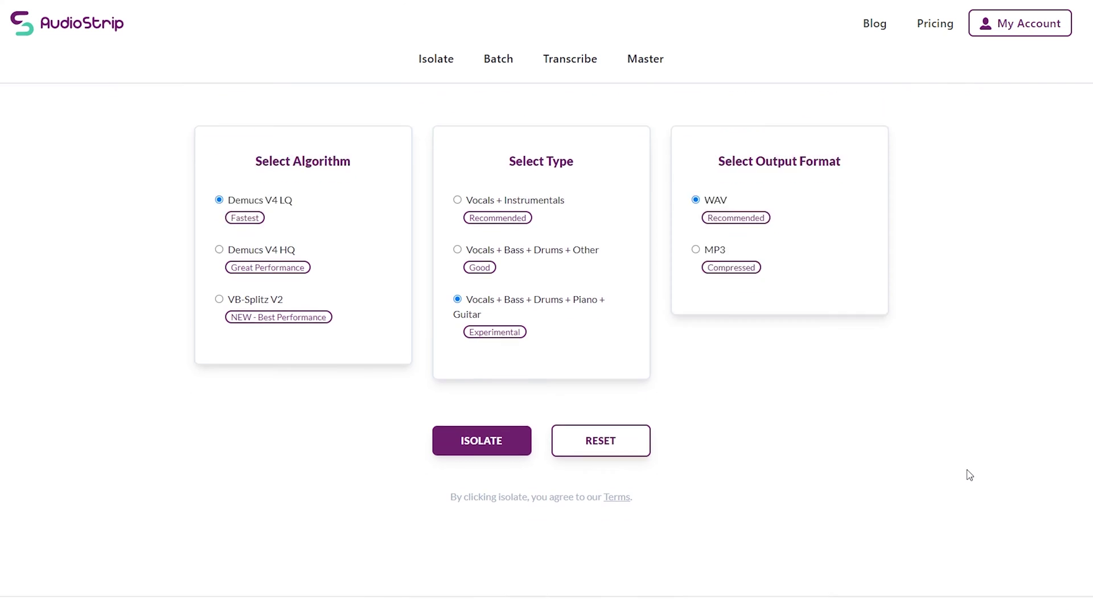
Switch to AudioStrip and examine the isolation options and the isolated stems of the anxiety neffex track.
scroll(969, 475, down, 1)
scroll(969, 475, up, 2)
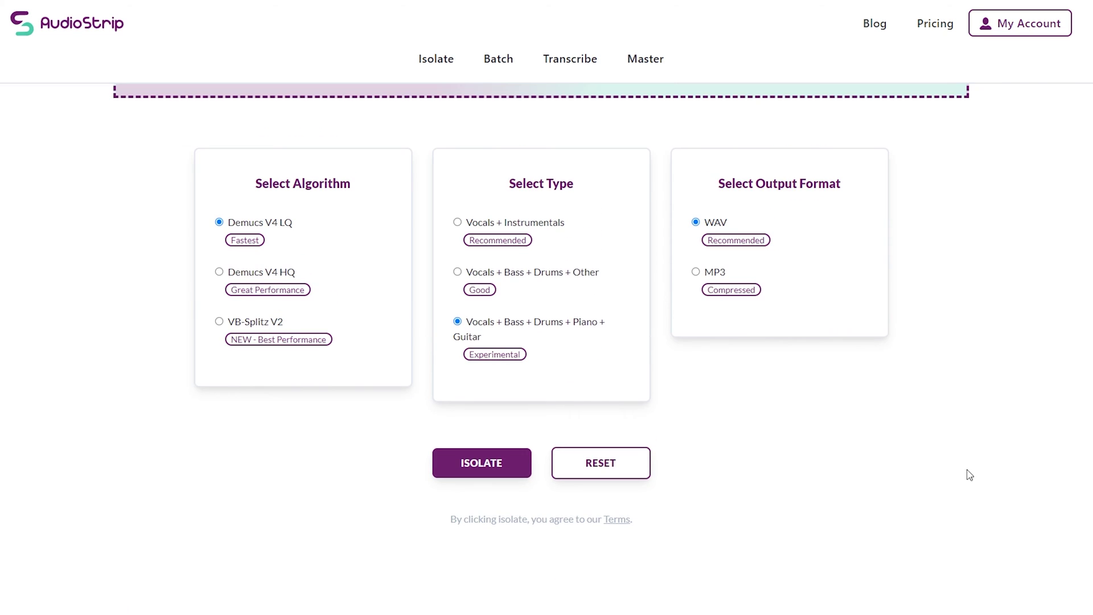
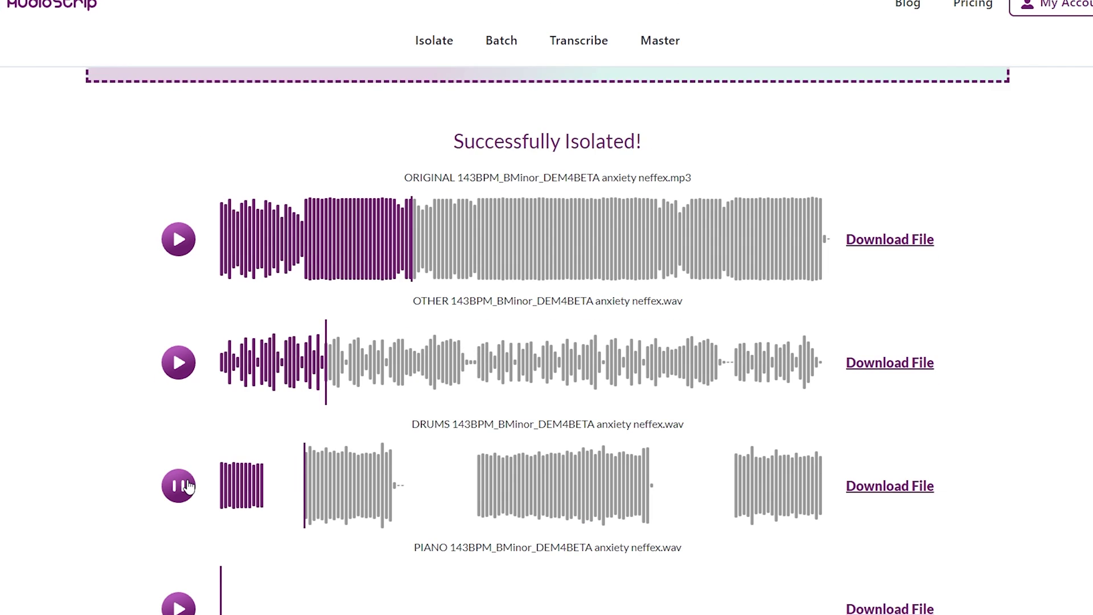
scroll(183, 480, down, 5)
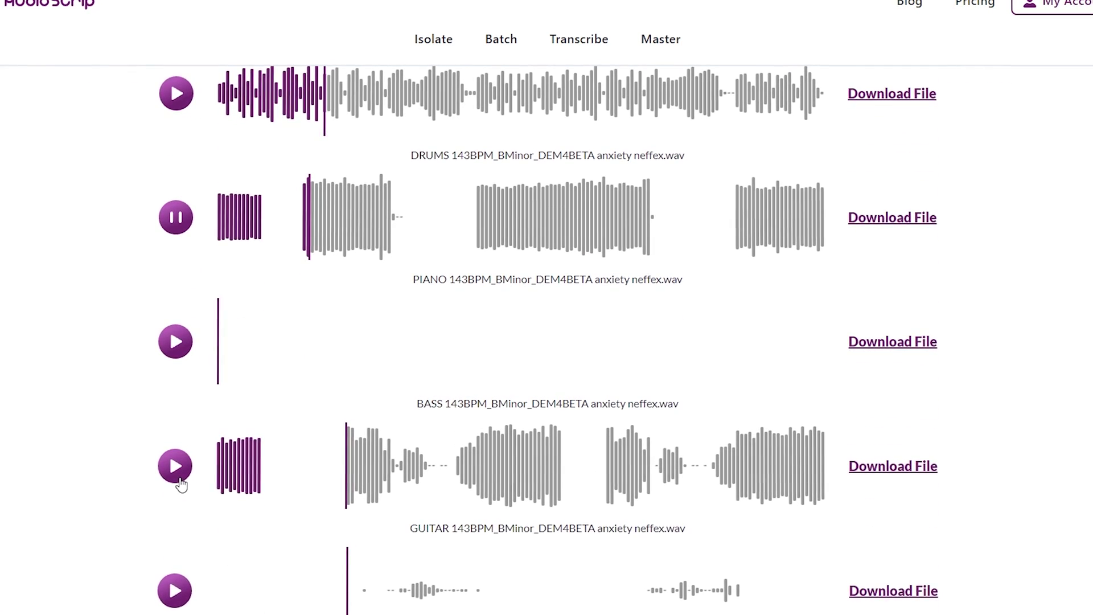
scroll(179, 482, down, 1)
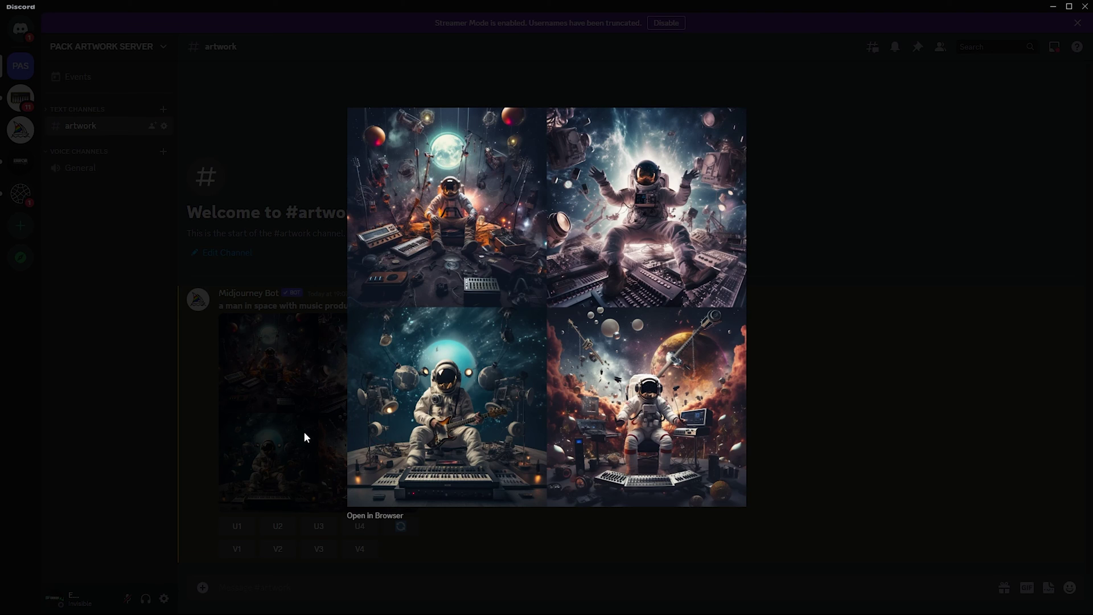
Save the upscaled Midjourney astronaut artwork from Discord and place it on the blank 1080 px canvas in Photoshop.
click(305, 437)
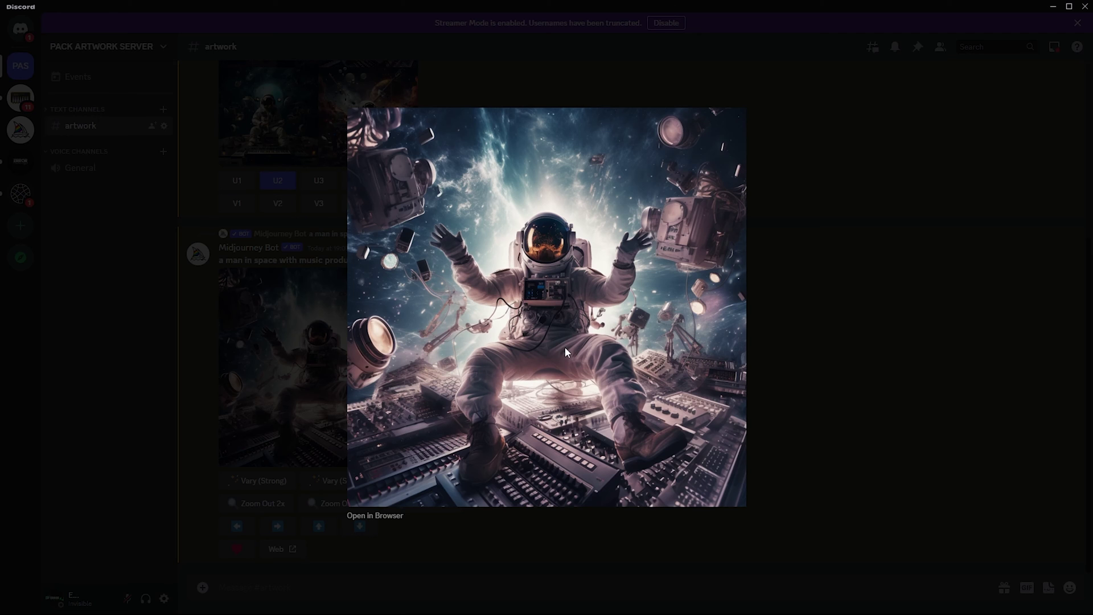
right_click(565, 346)
click(587, 381)
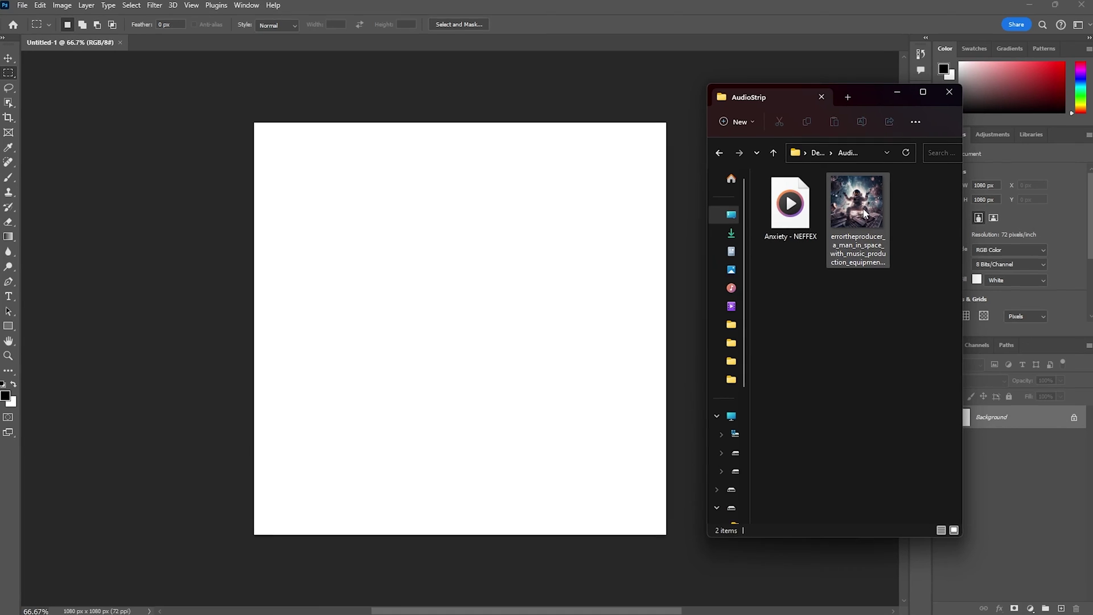
drag(856, 212, 443, 333)
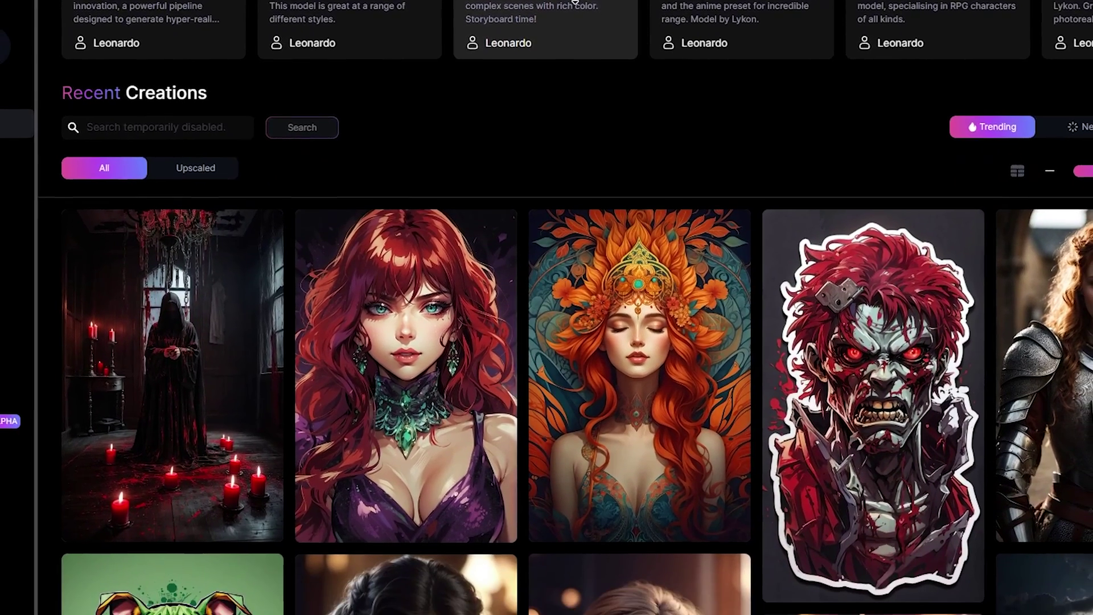
Switch to Leonardo.Ai and browse the trending images in Recent Creations.
scroll(574, 3, down, 2)
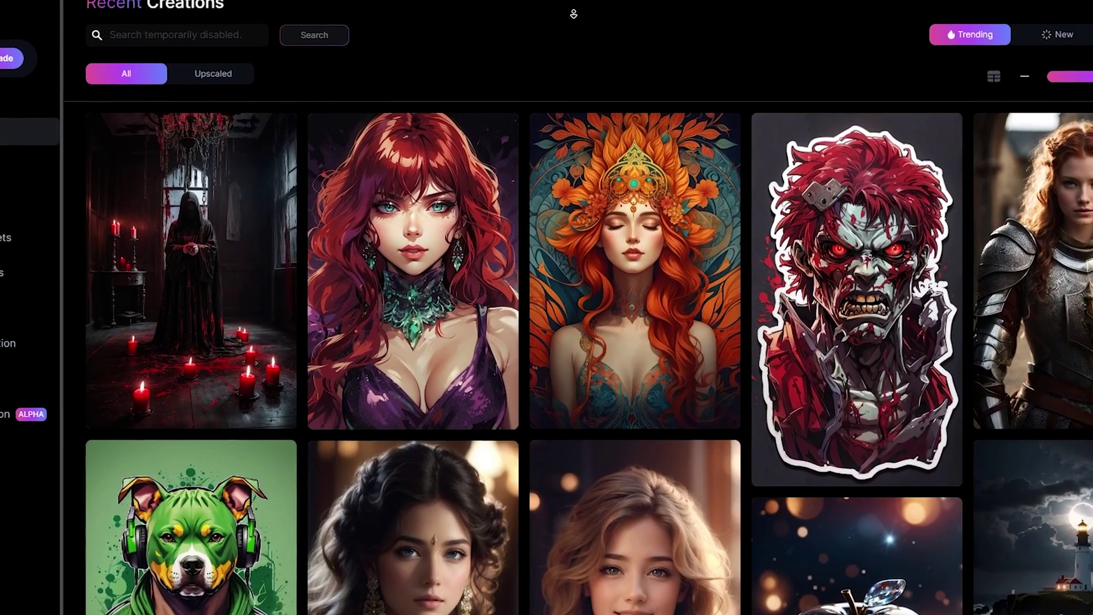
scroll(573, 14, down, 2)
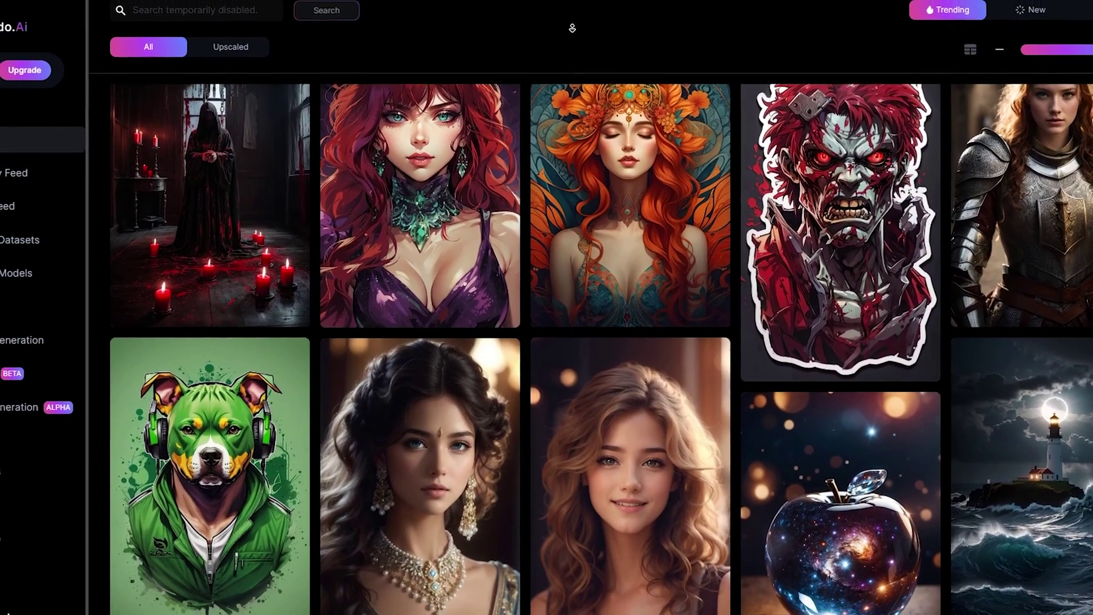
scroll(573, 28, down, 3)
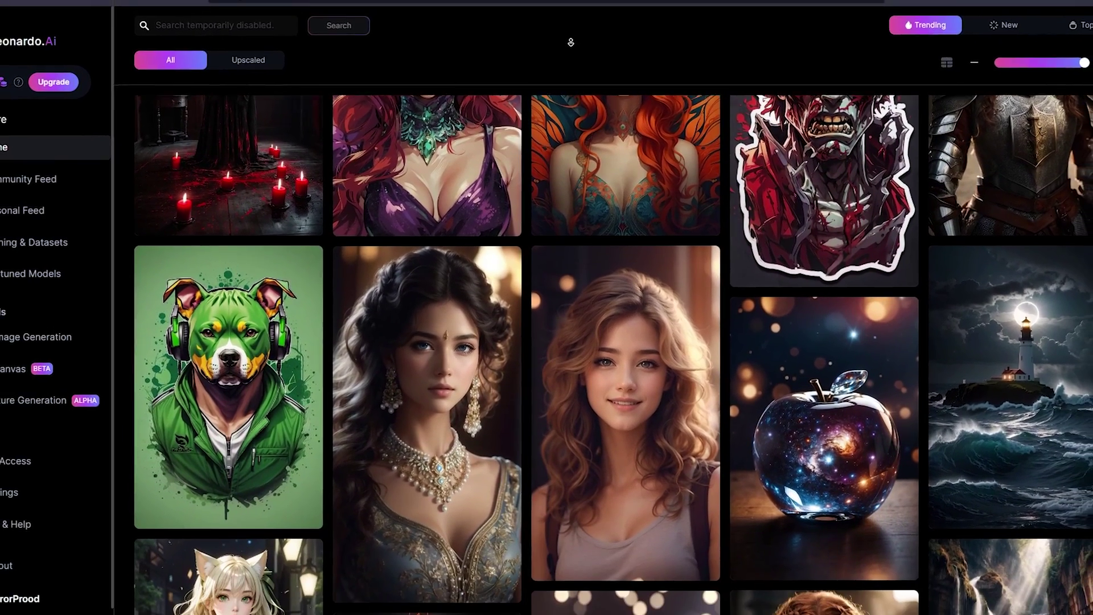
scroll(571, 42, down, 3)
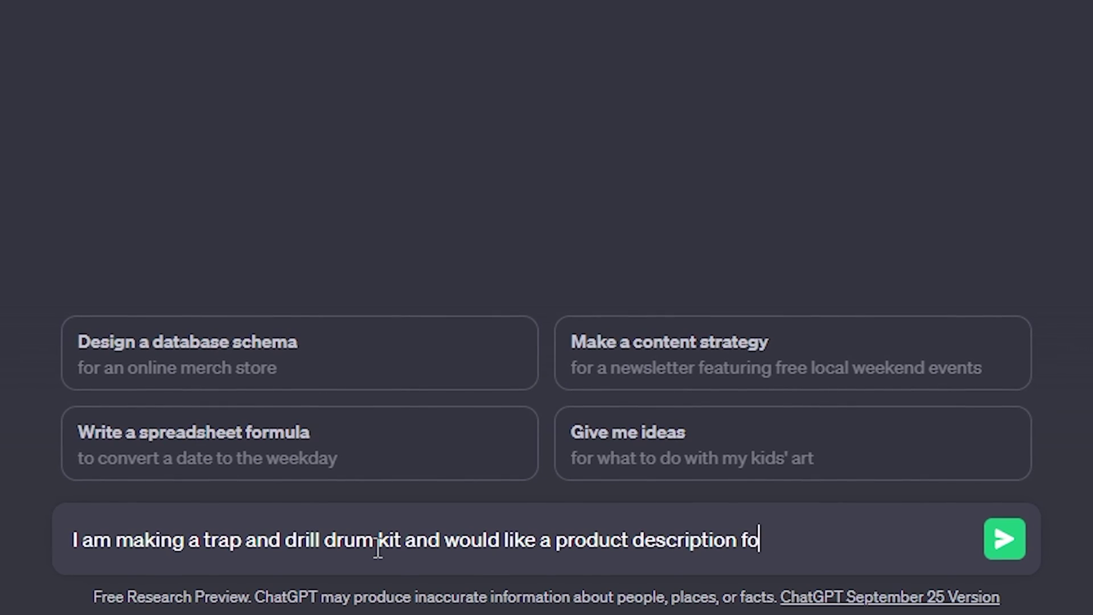
Ask ChatGPT for a short, casual product description of a trap and drill drum kit with over 200 high-quality WAV samples and 20 bonus drum loops.
text(ontains ov)
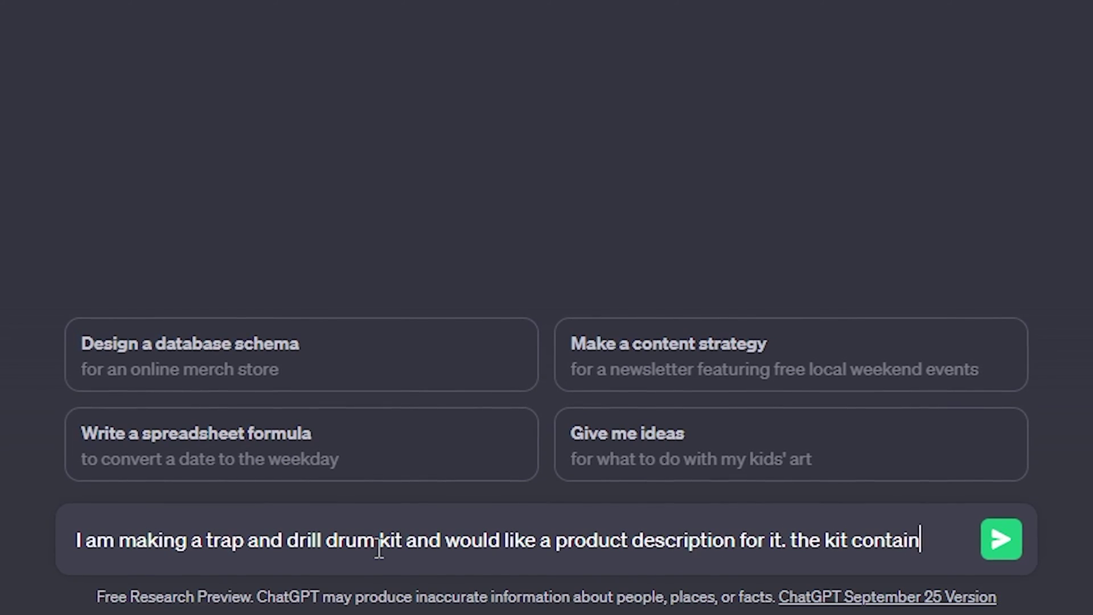
text(er 200 high quality)
text( drum sampl)
text(es in a wav format. It )
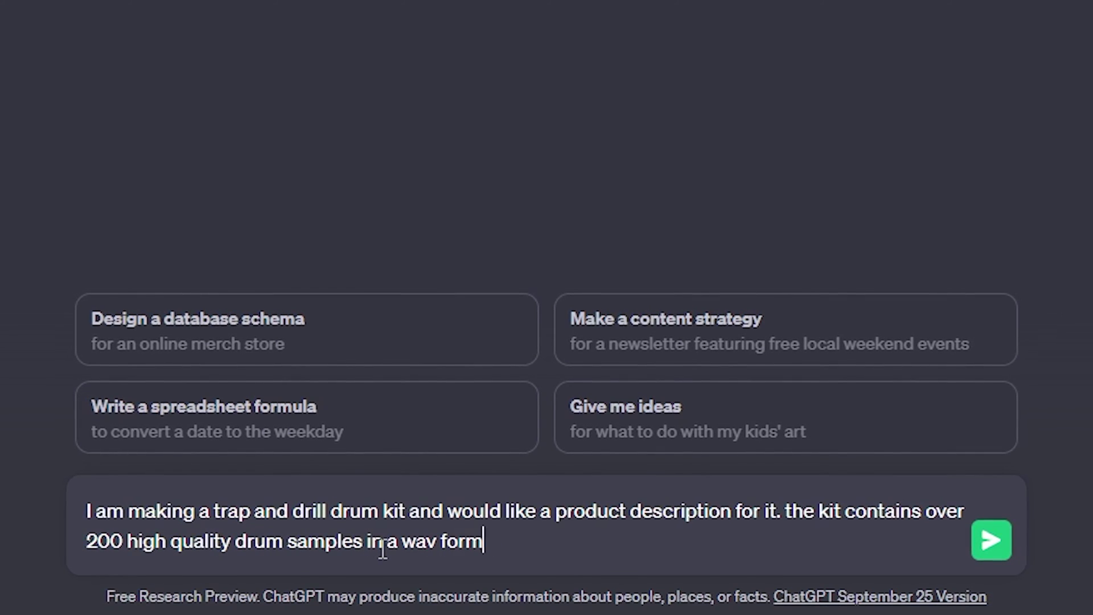
text(also contains 20 bonus d)
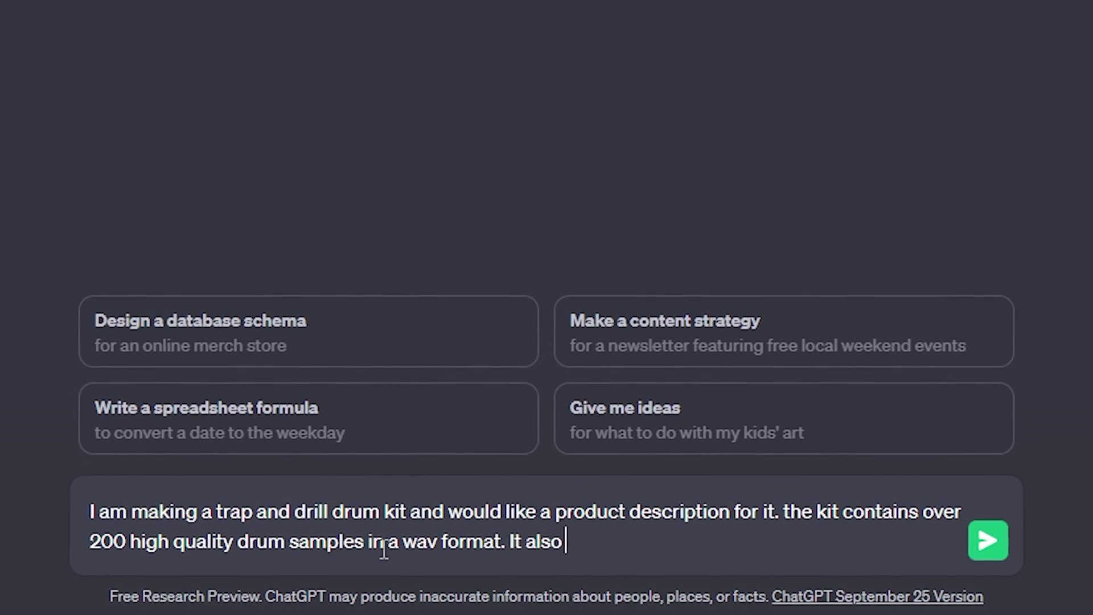
text(rum loops. keep the )
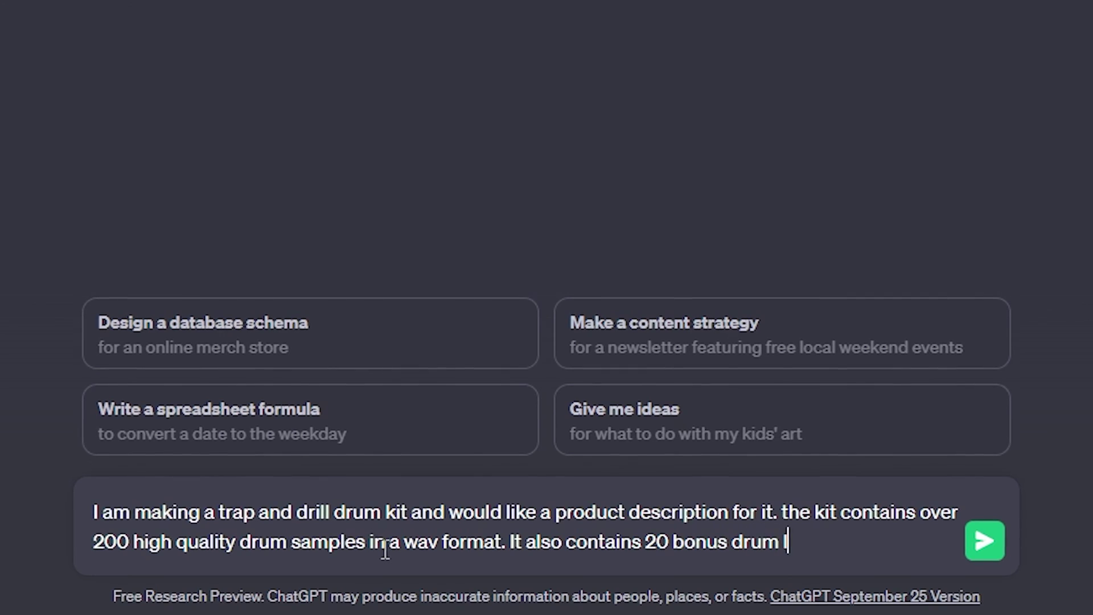
text(description sho)
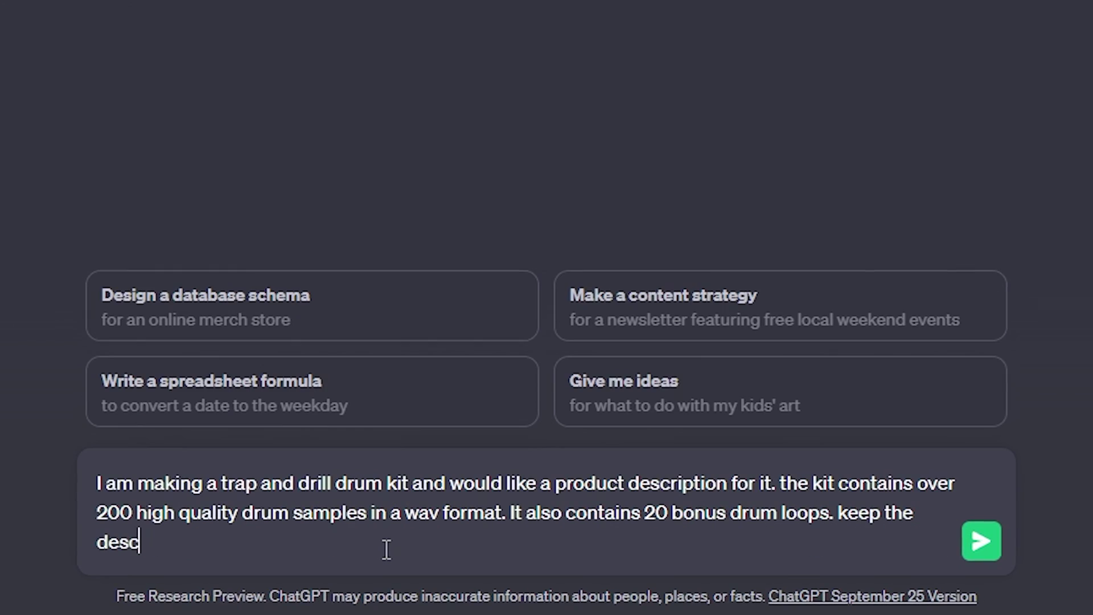
text(rt and casual)
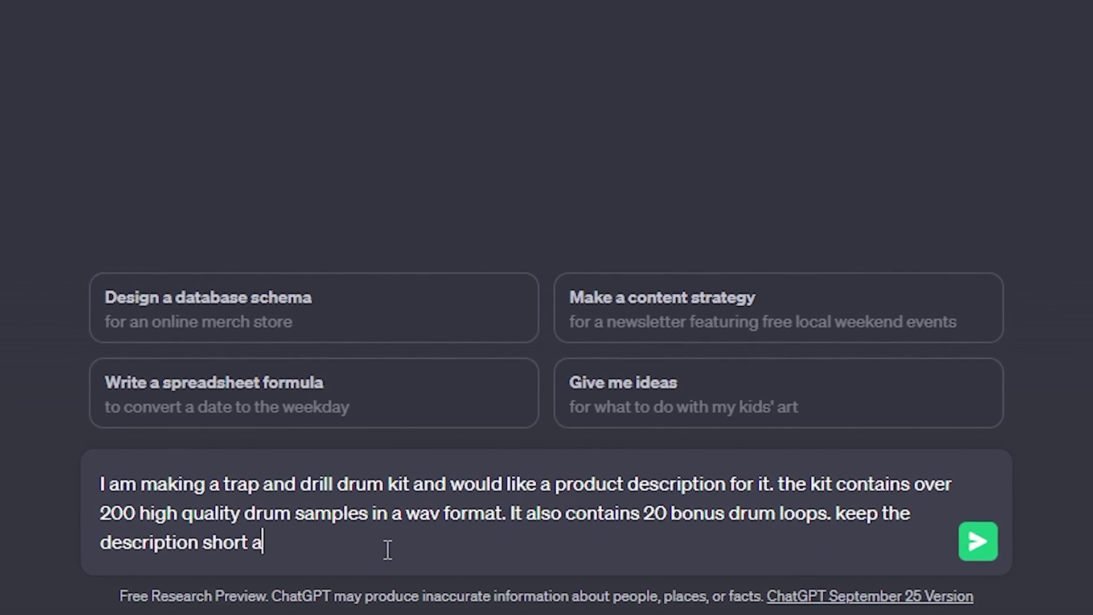
key(Return)
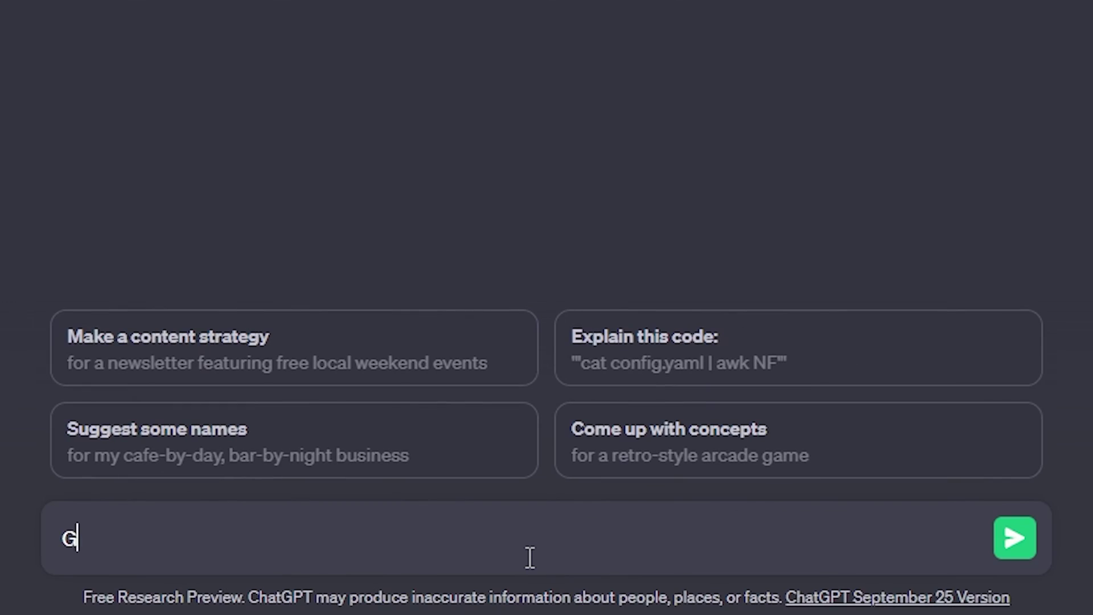
In a new chat, request 500 characters of highly searchable, comma-separated tags for a video on AI tools for music producers.
text(ive me 500 char)
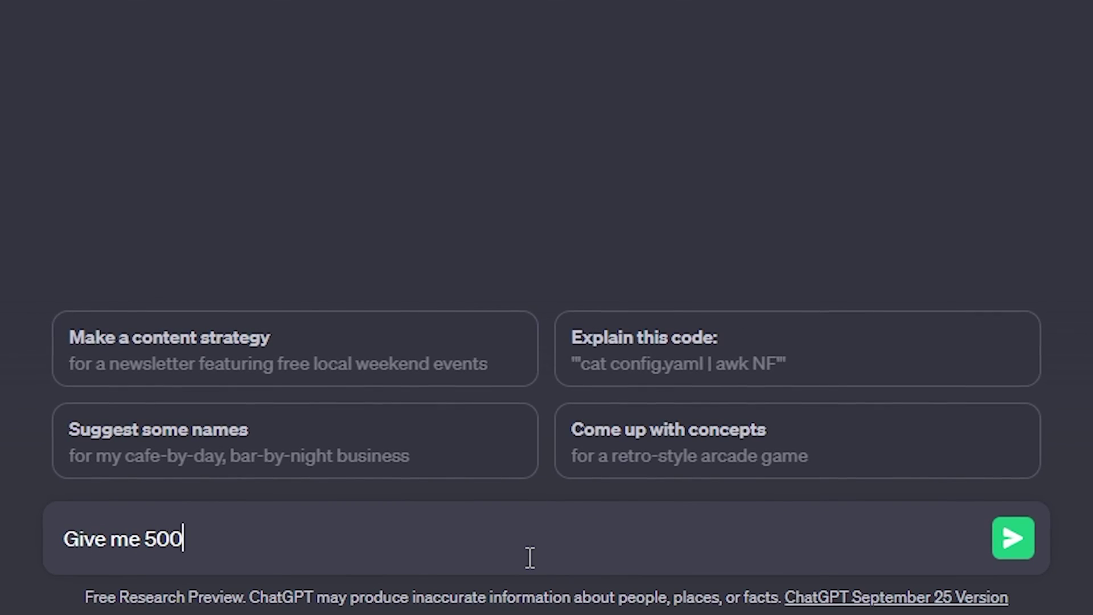
text(acters of highly )
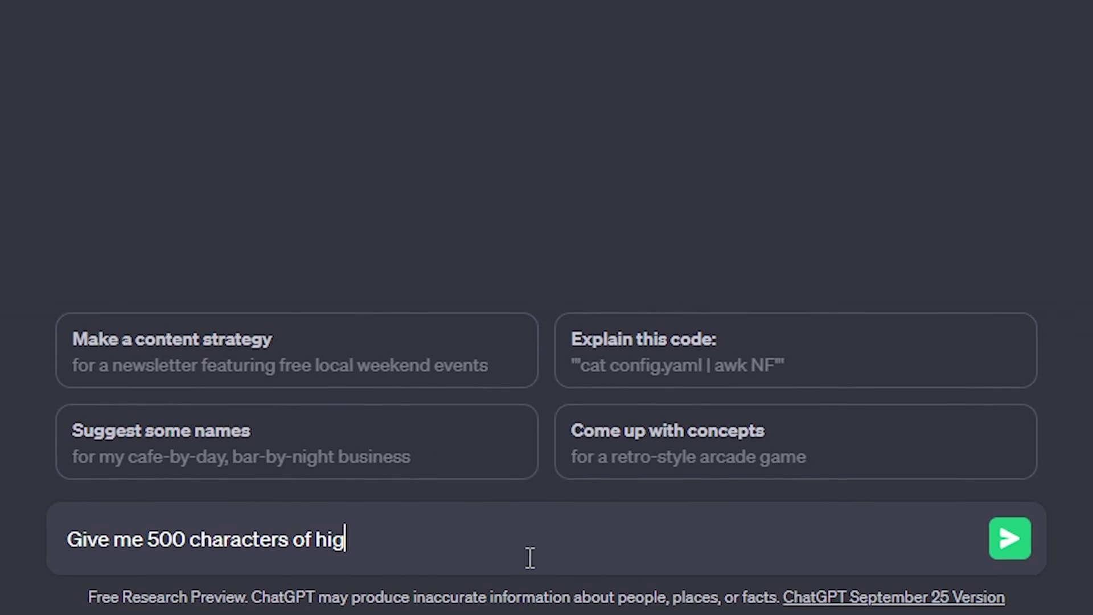
text(searchable tags for a video on AI t)
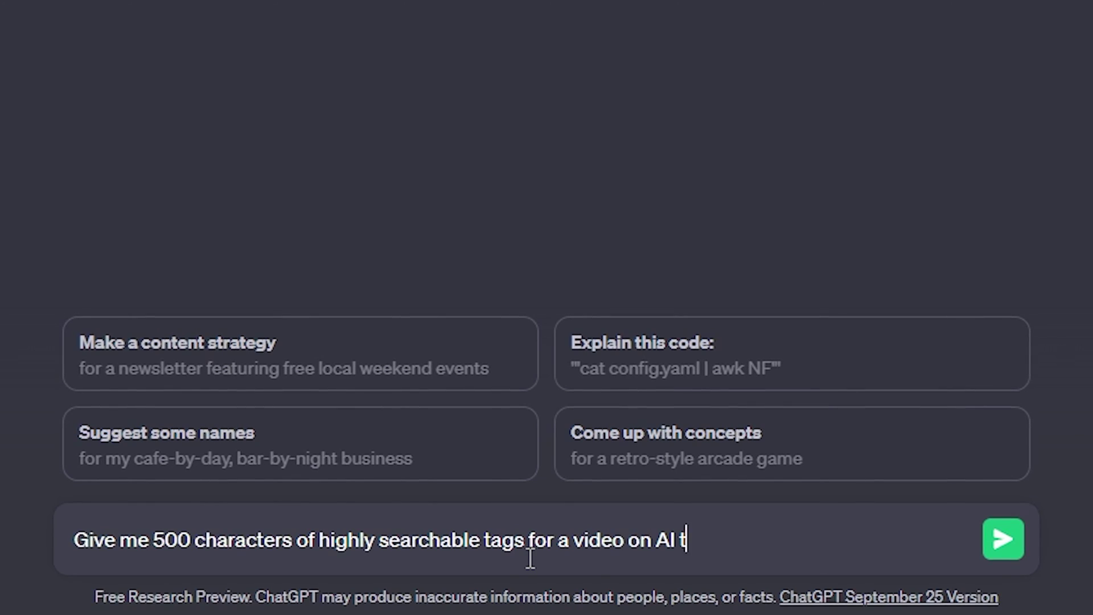
text(ic producers. Se)
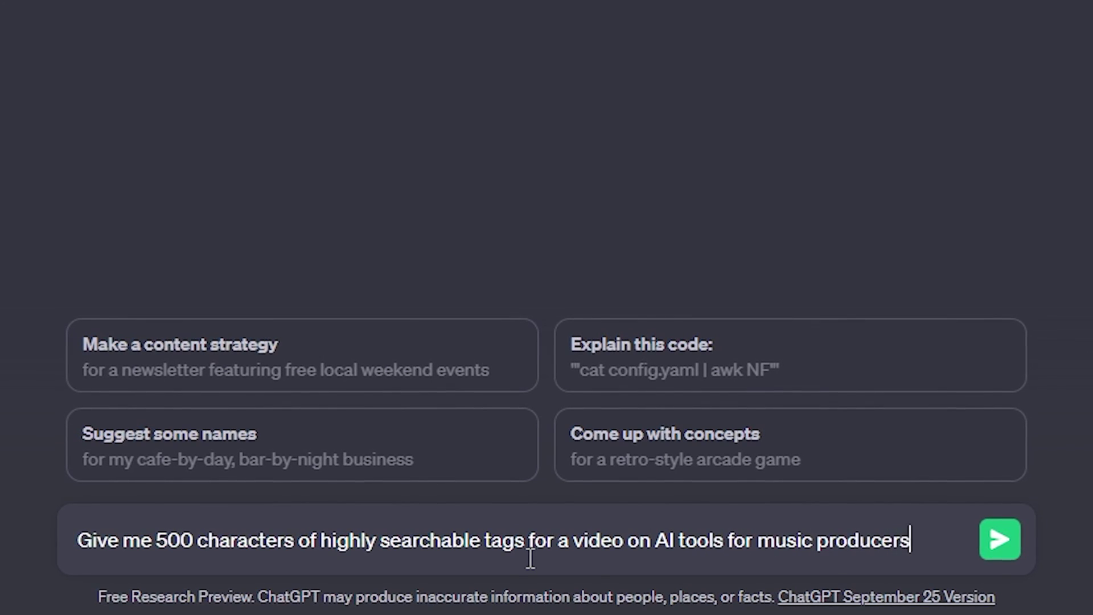
text(parate each ta)
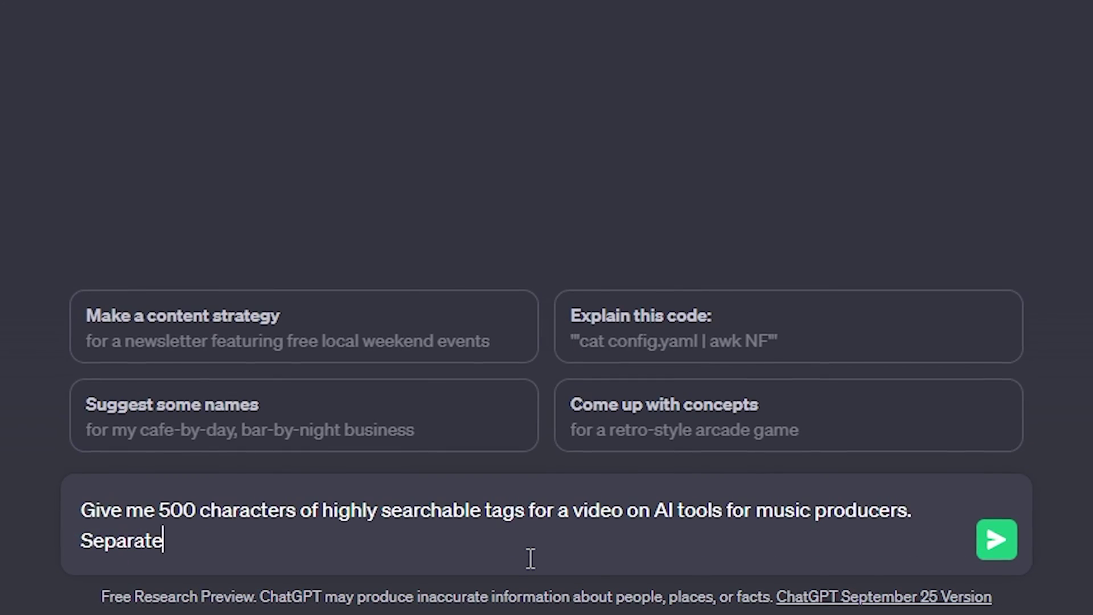
text(g with a coma)
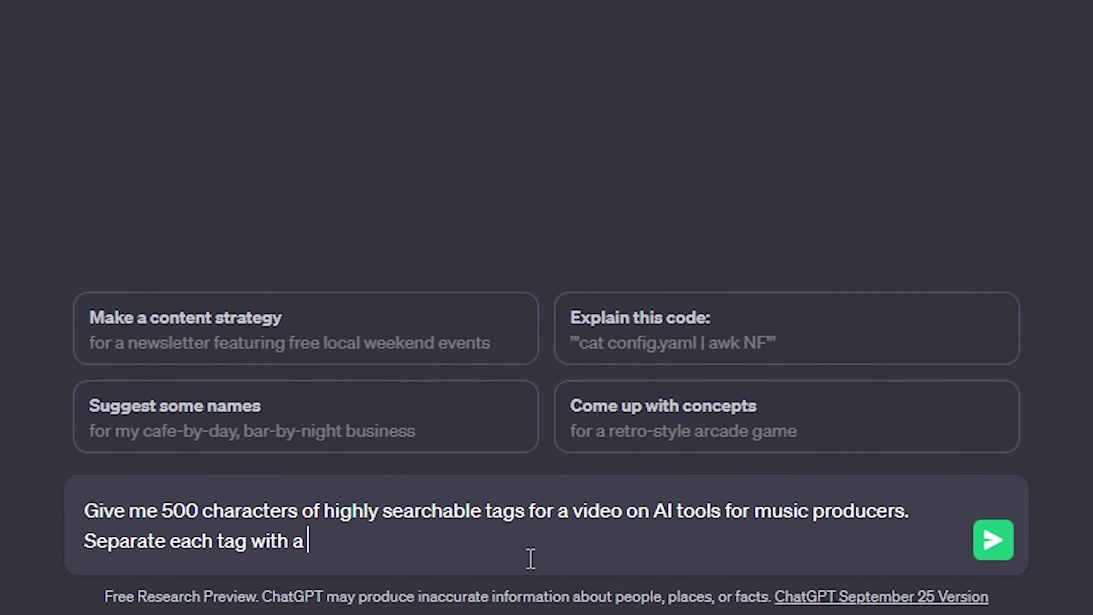
key(Return)
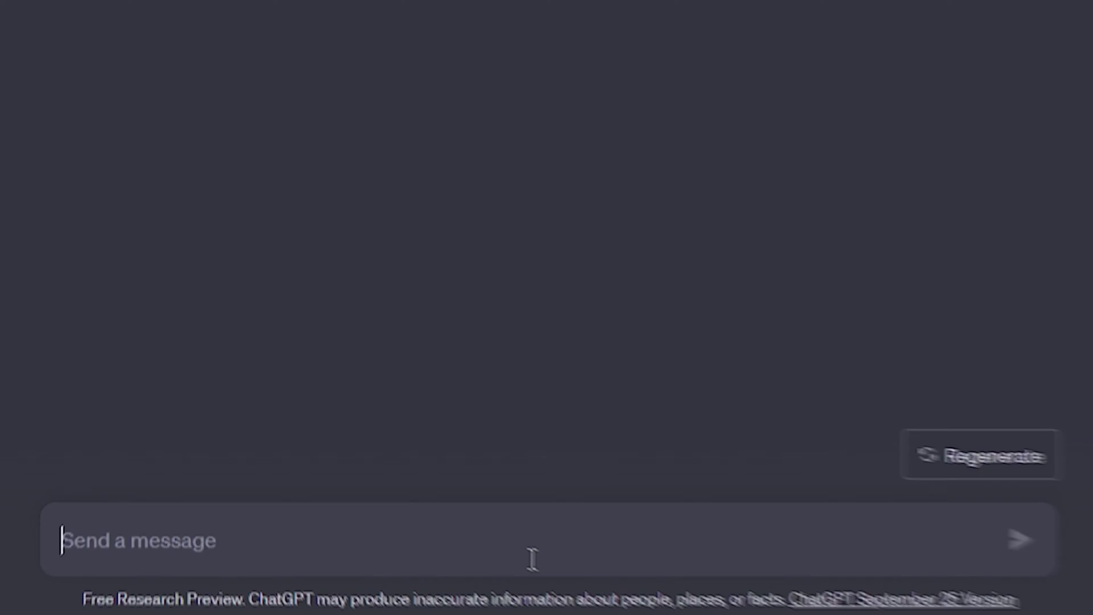
Send the follow-up "give me some more tags that are specific to AI and FI studio".
text(give me some more t)
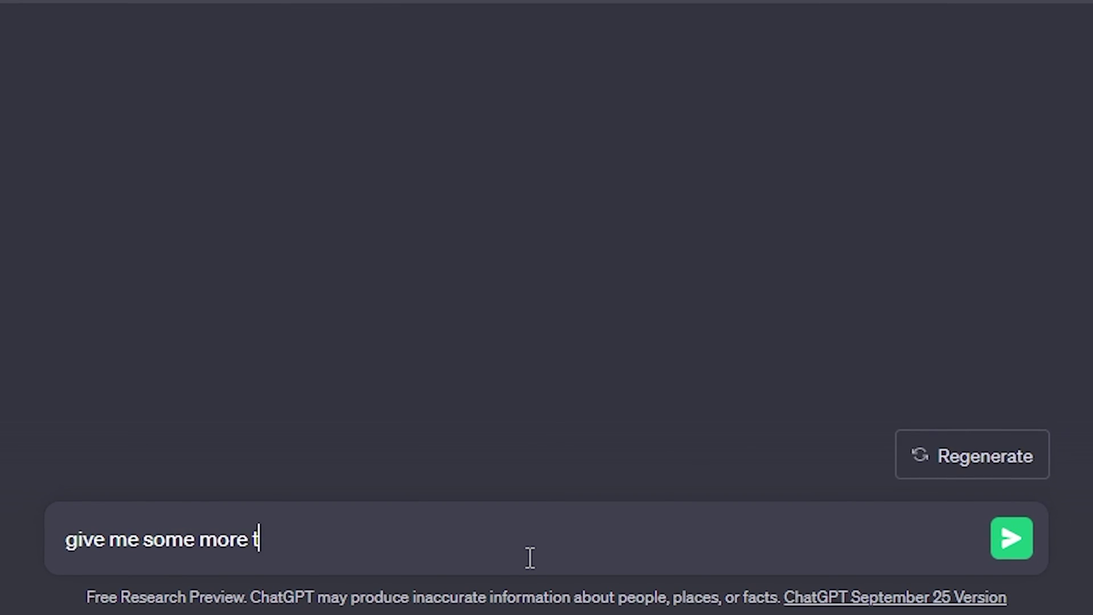
text(ags that are specific to AI and FI studi)
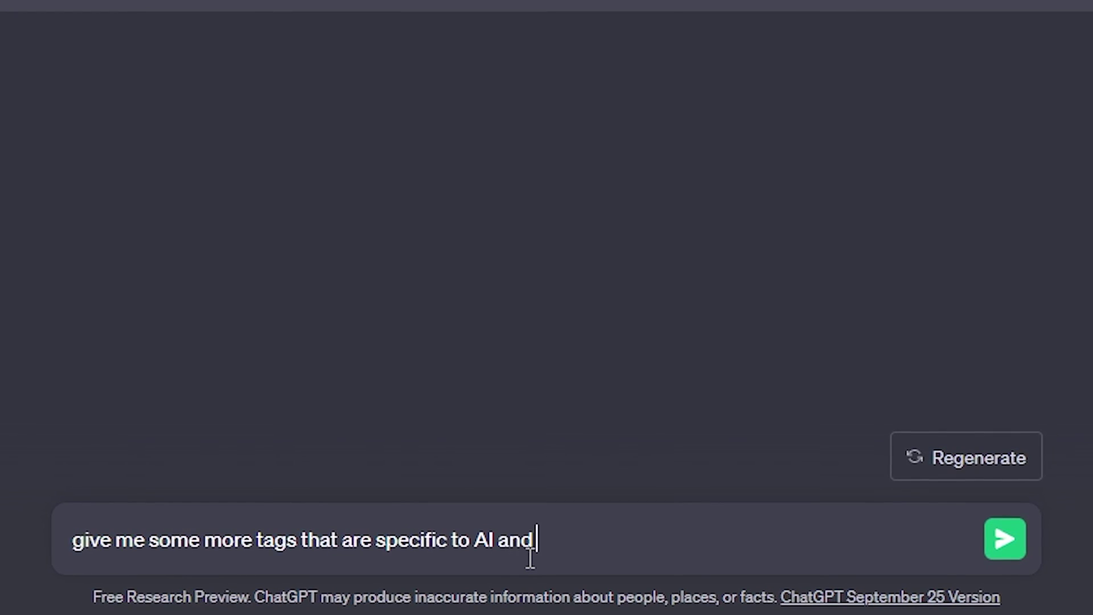
text(o)
key(Return)
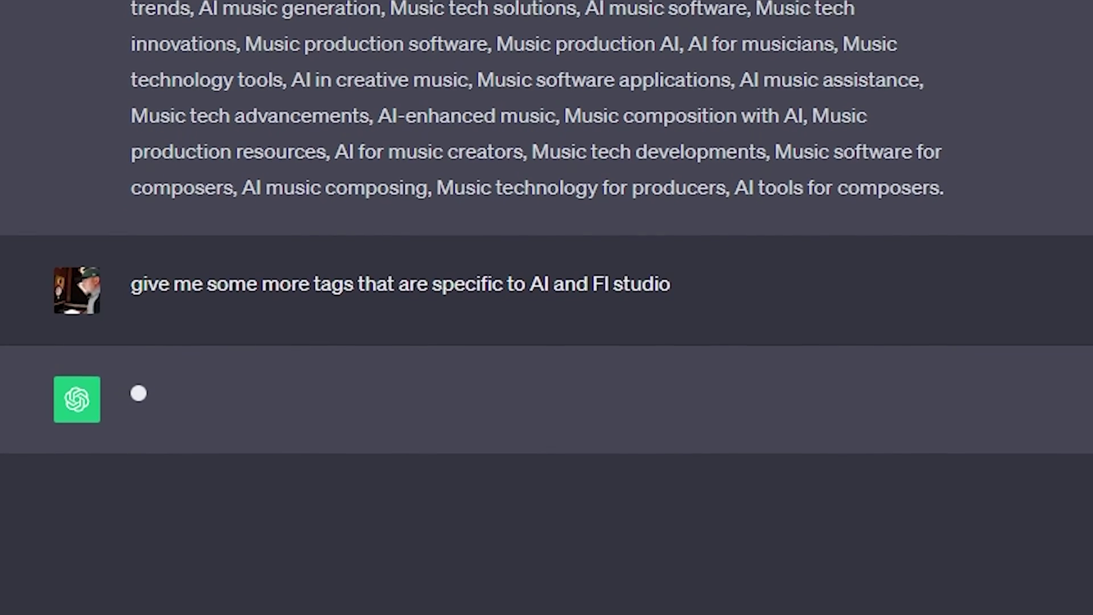